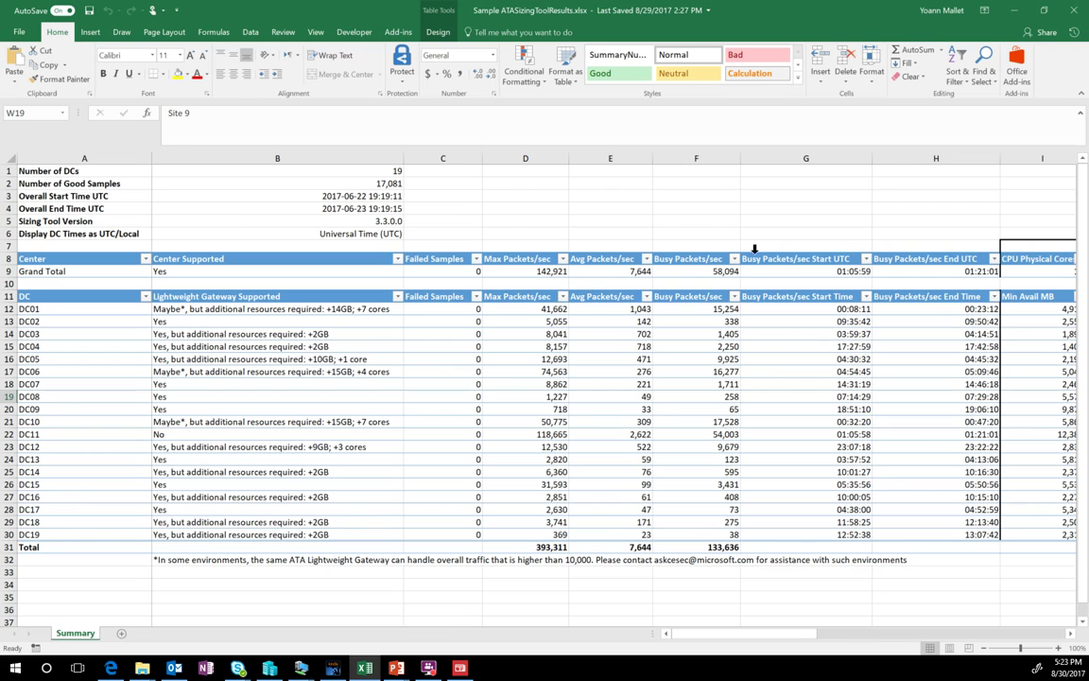
- Examine the recommended Center hardware by selecting its headers and values from CPU Physical Cores to Storage Max IOPS (I8:M9)
click(813, 258)
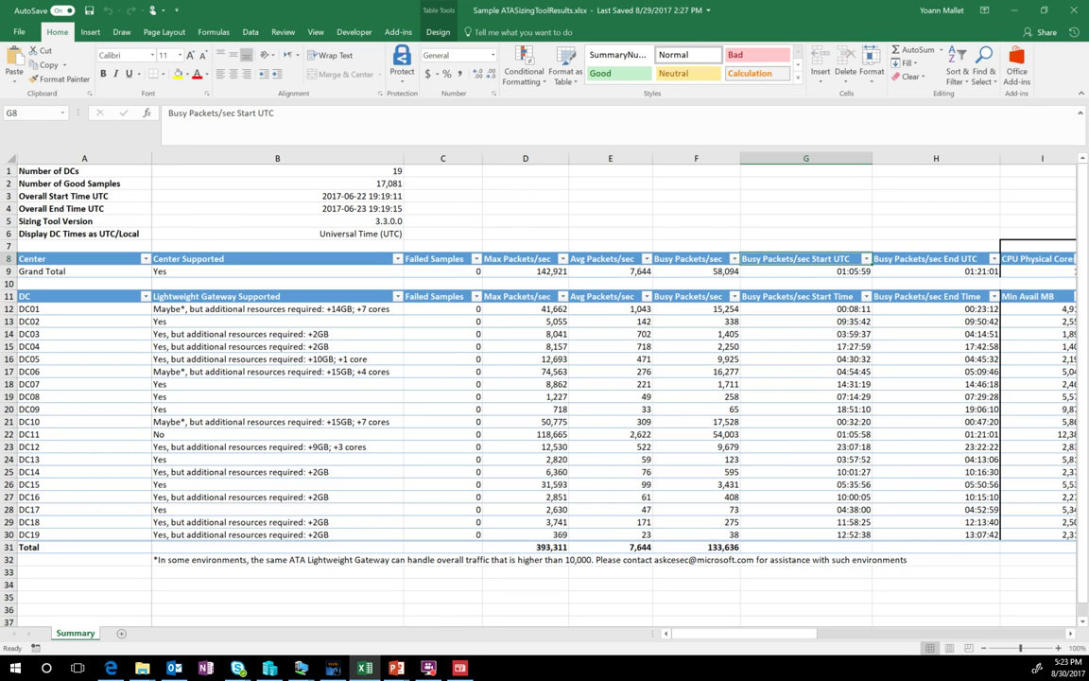
key(Right)
key(Right)
key(Right)
key(Right)
key(Right)
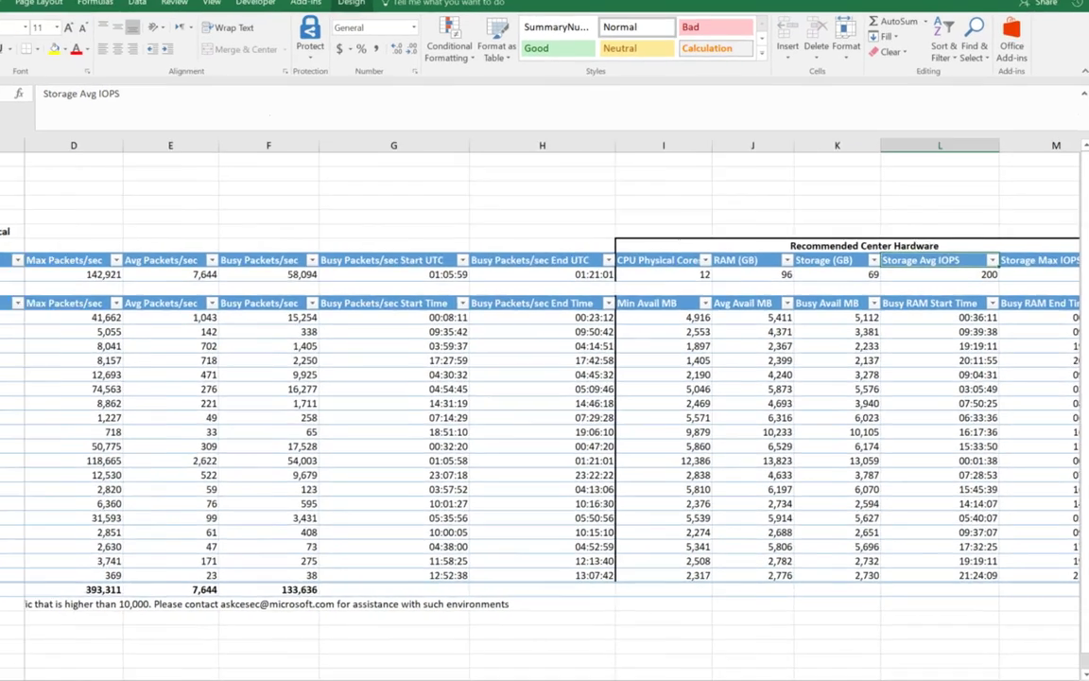
key(Right)
key(Left)
key(Left)
key(Left)
key(Left)
key(Left)
key(Right)
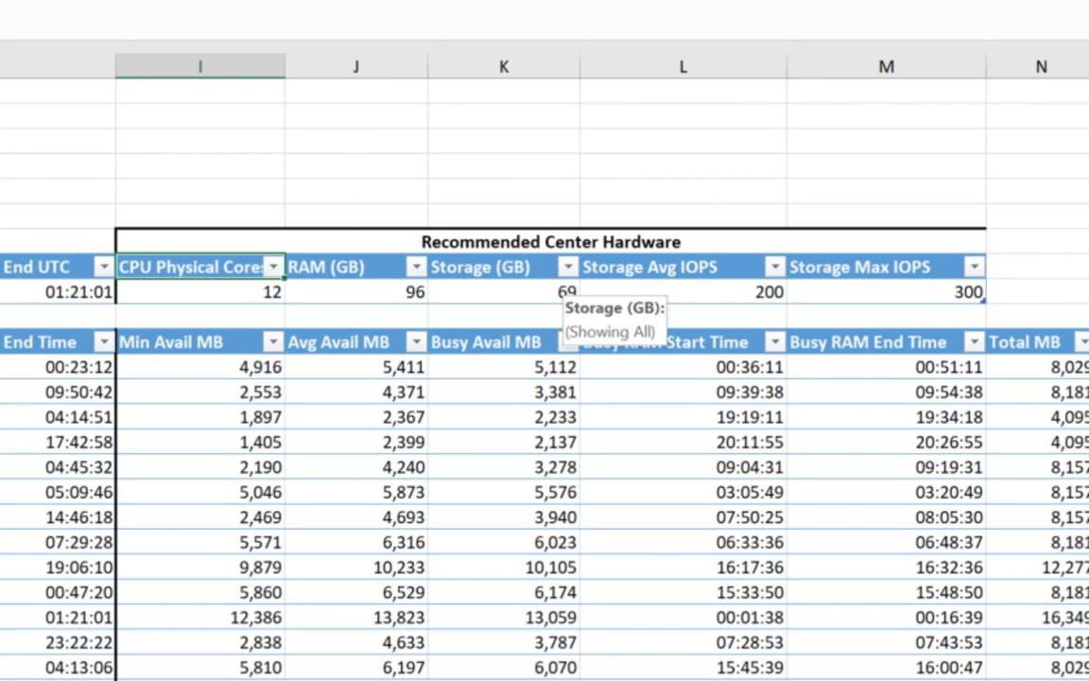
key(shift+Down)
key(shift+Right)
key(shift+Right)
key(shift+Right)
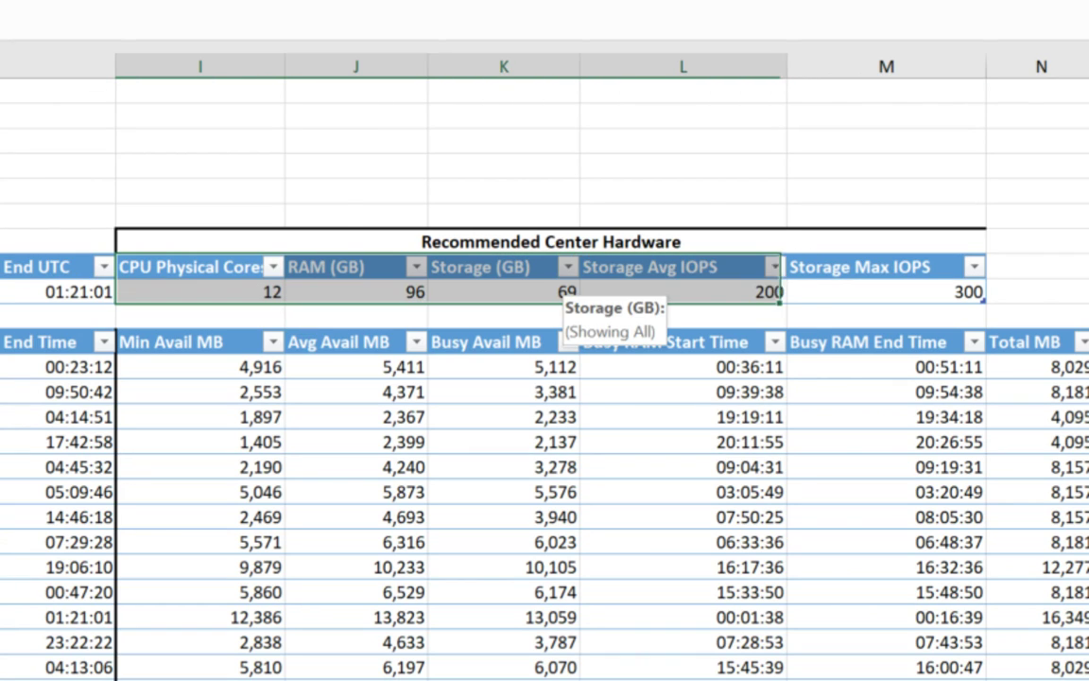
key(shift+Right)
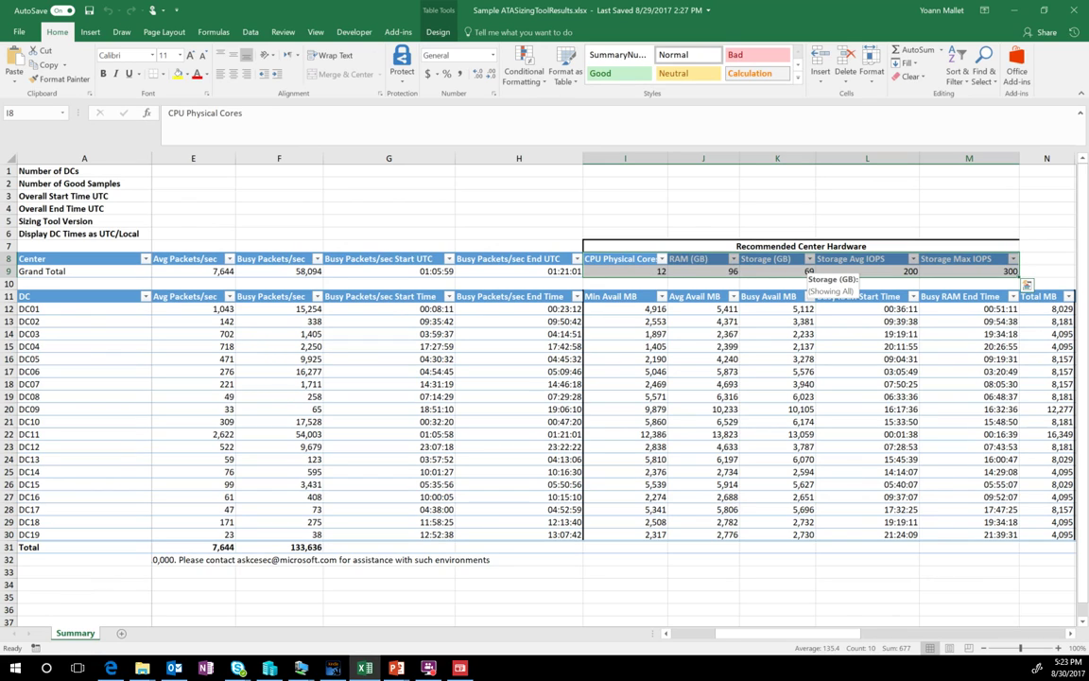
- Review the Lightweight Gateway Supported column in the domain controller table, starting at the DC01 row
key(Left)
key(Left)
key(Left)
key(Left)
key(Left)
key(Left)
key(Left)
key(Left)
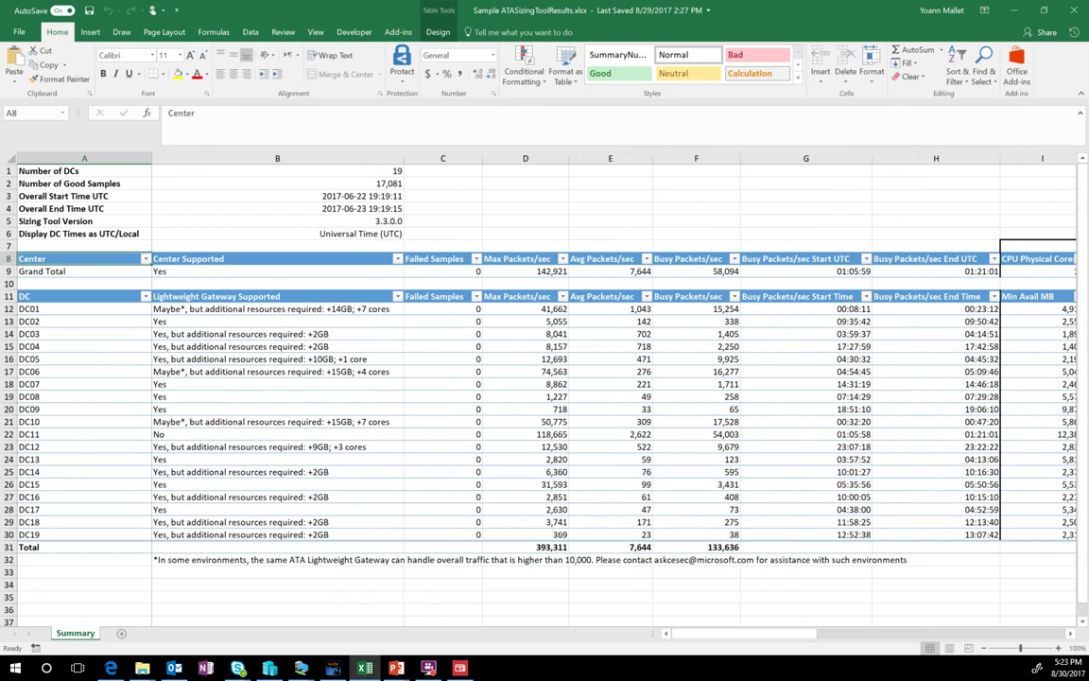
key(Right)
key(Right)
key(Down)
key(Down)
key(Down)
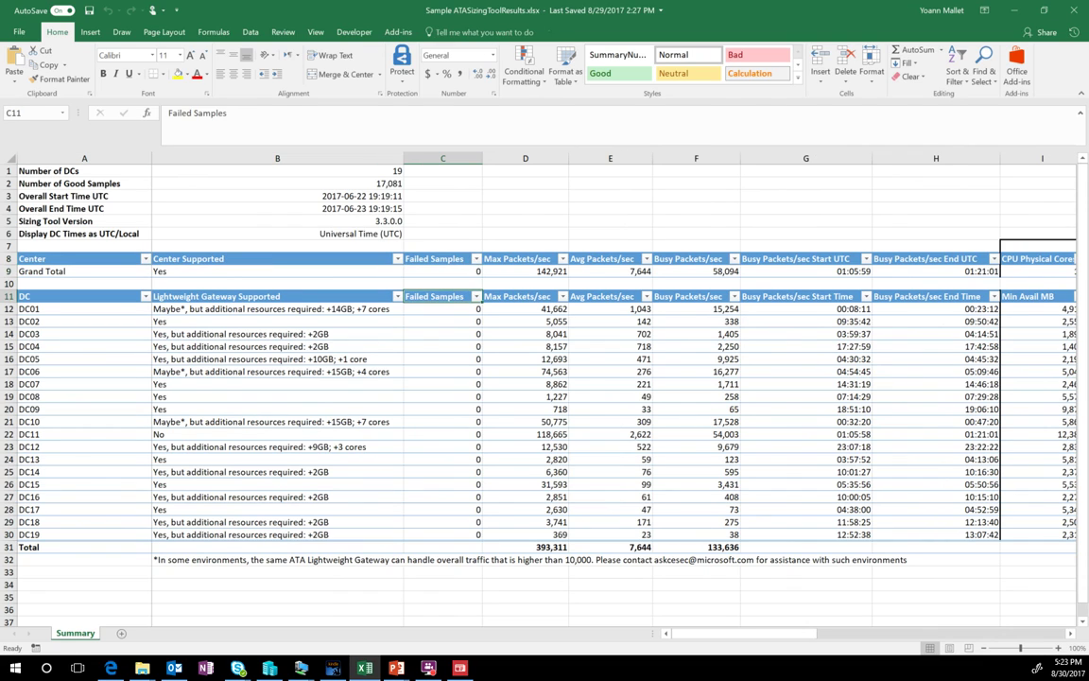
key(Left)
key(Down)
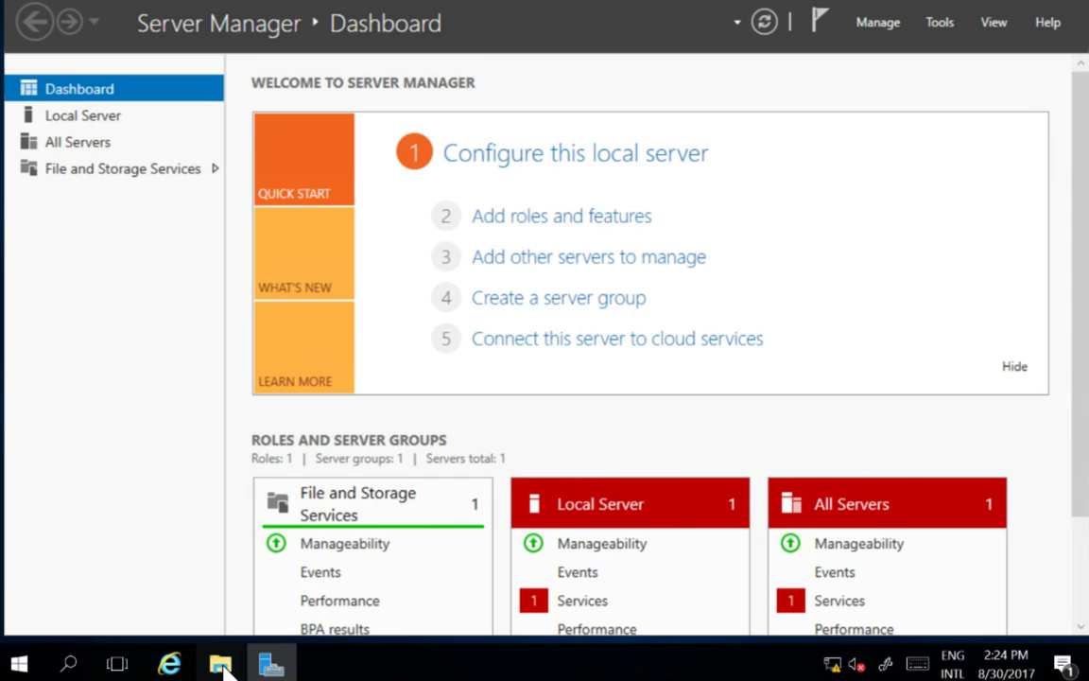
- On the server, run Microsoft ATA Center Setup from the ATA1.8.1 DVD drive (D:)
mouse_move(224, 668)
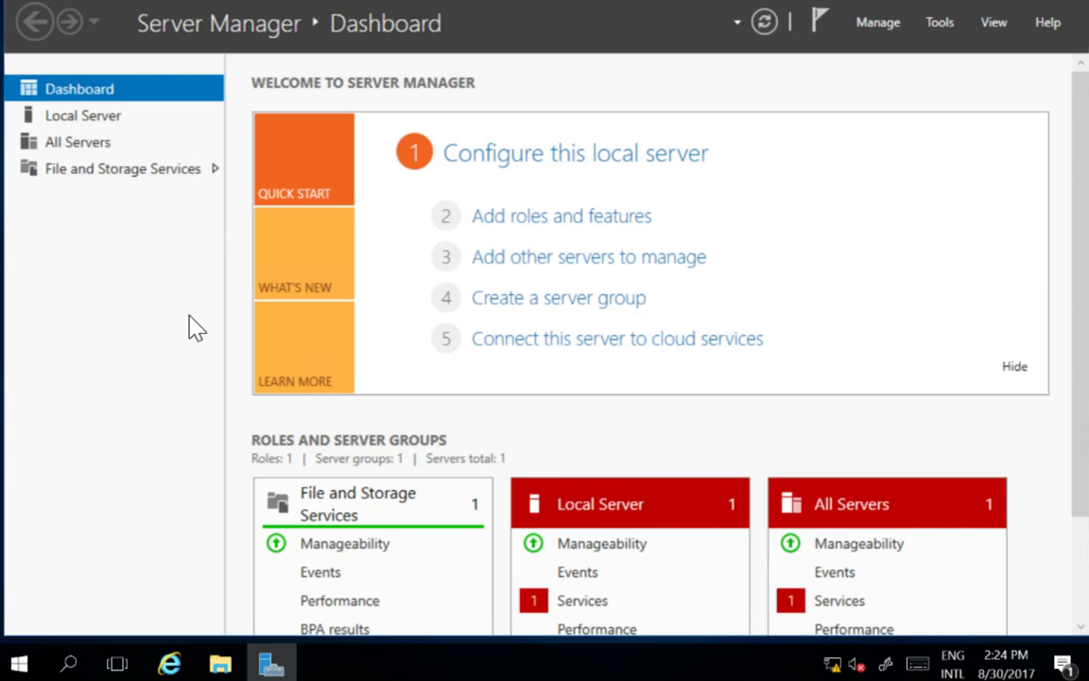
key(super+e)
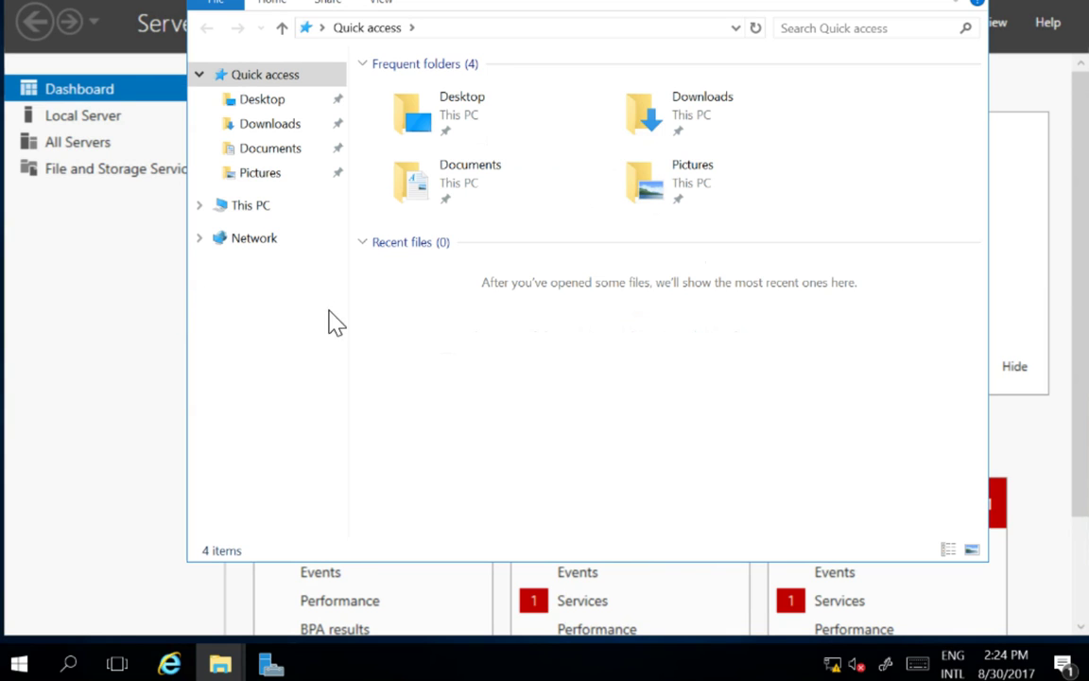
click(236, 212)
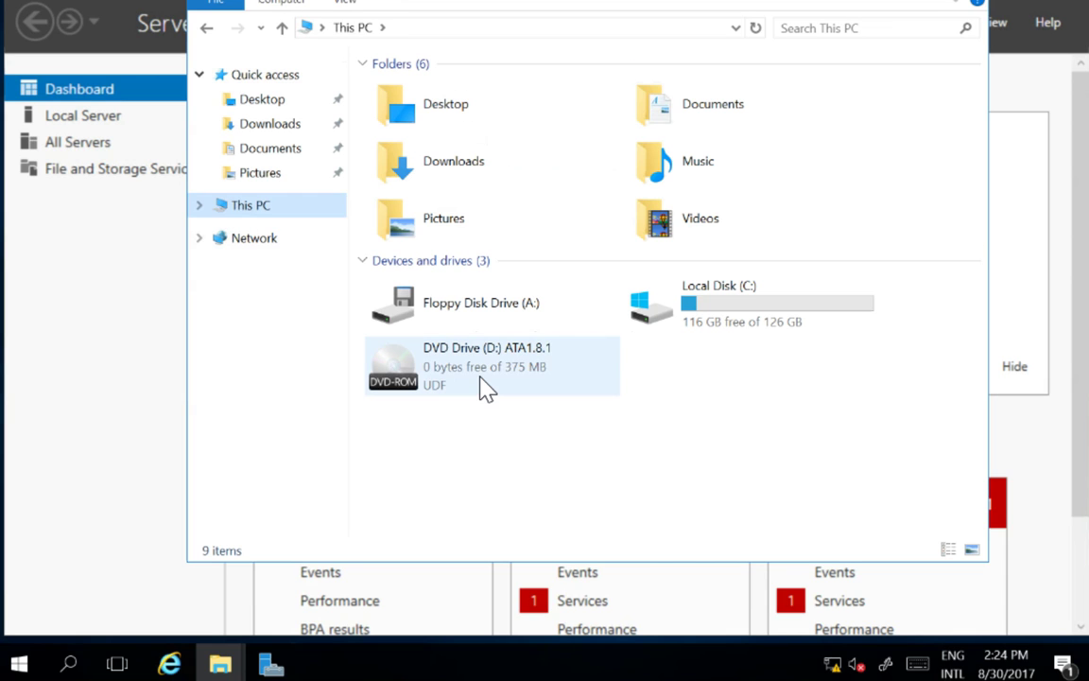
double_click(486, 388)
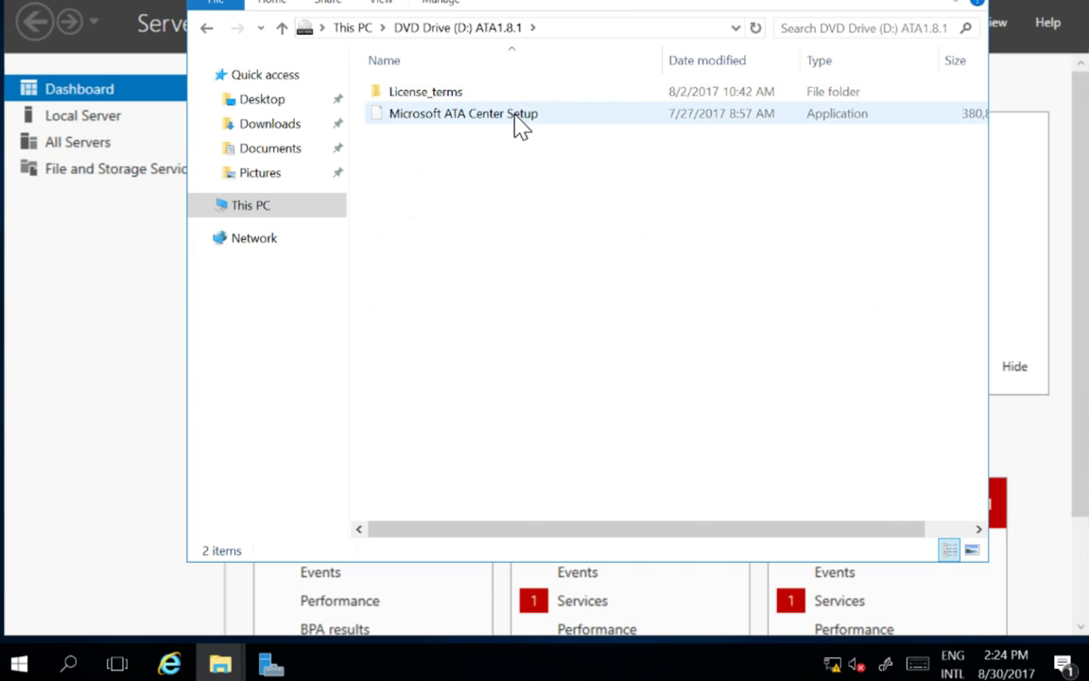
double_click(517, 121)
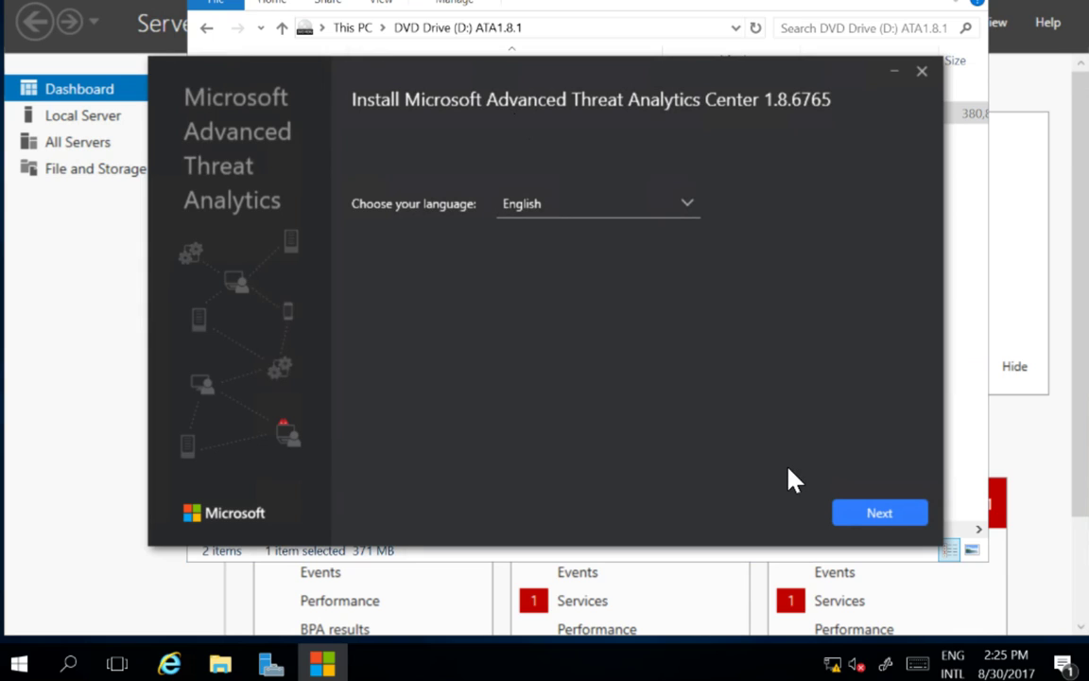
- Install the ATA Center in English with the license terms accepted, Microsoft Update in use, default paths and a self-signed certificate
click(879, 513)
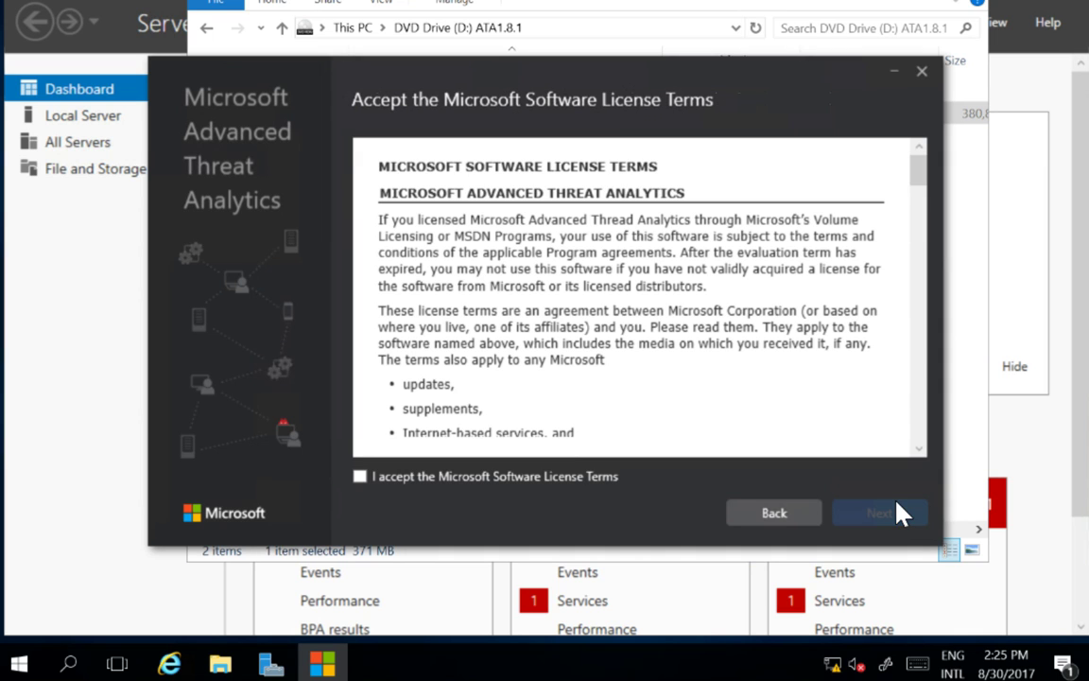
click(367, 478)
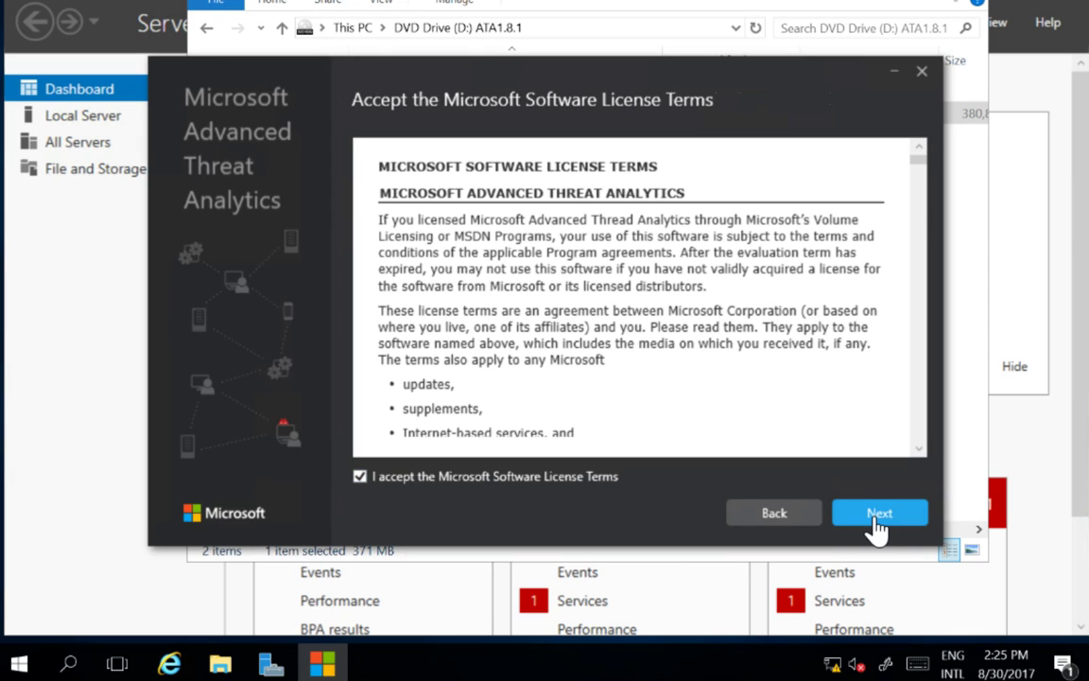
click(878, 515)
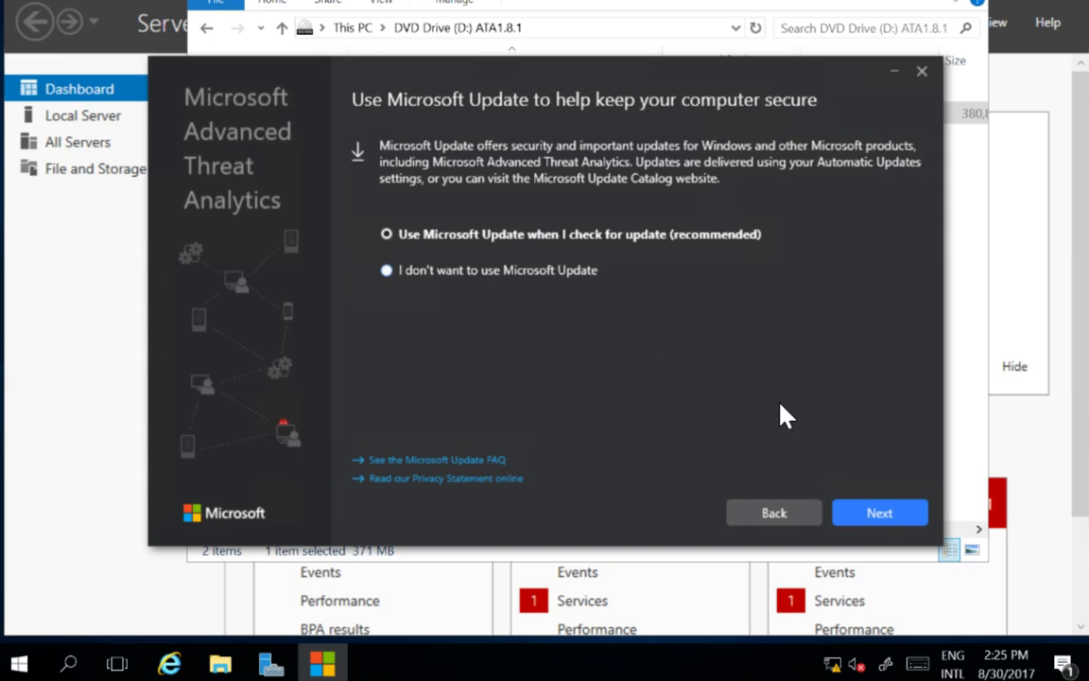
click(863, 516)
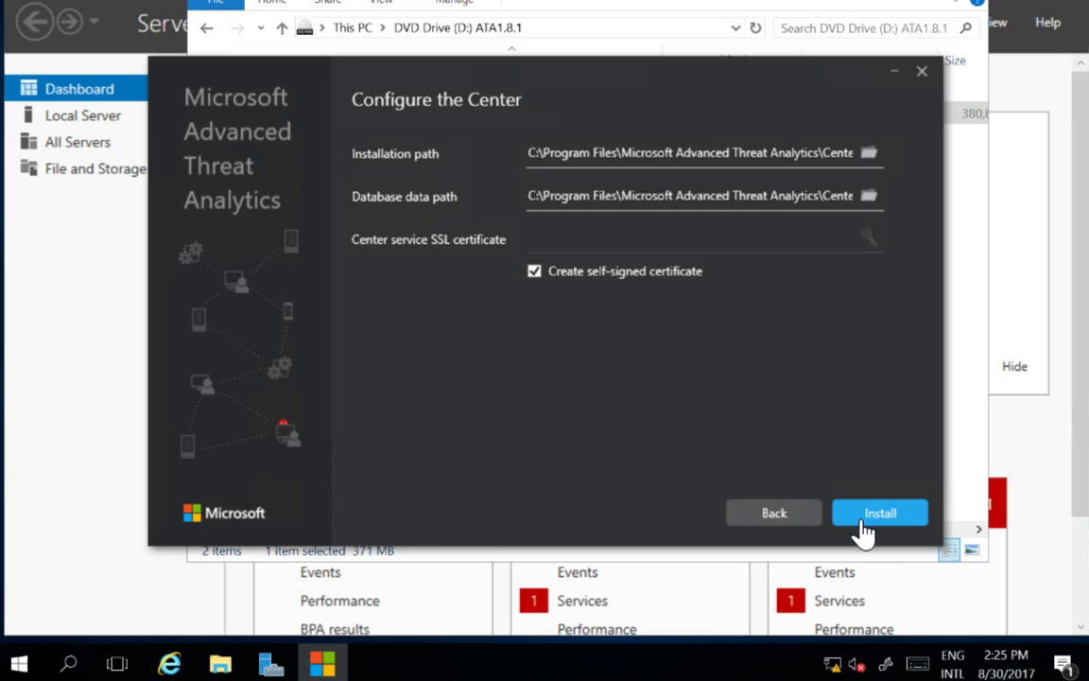
click(863, 520)
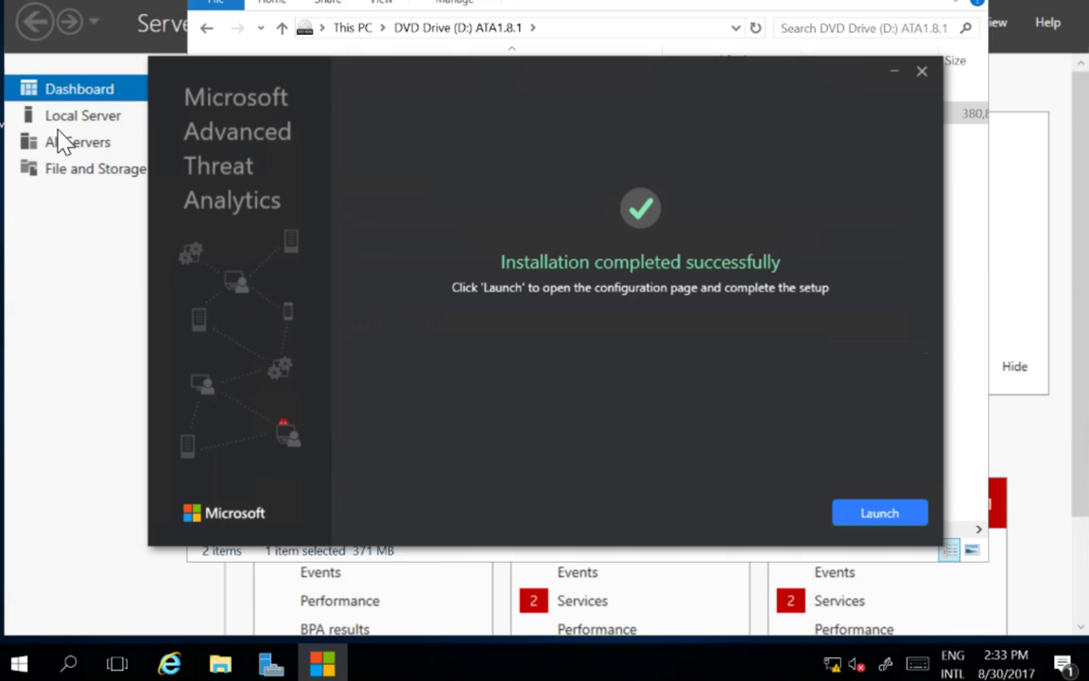
- Launch the configuration page and save the Directory Services connection with username ata, the account password and domain demolab.local, testing it before saving
click(879, 514)
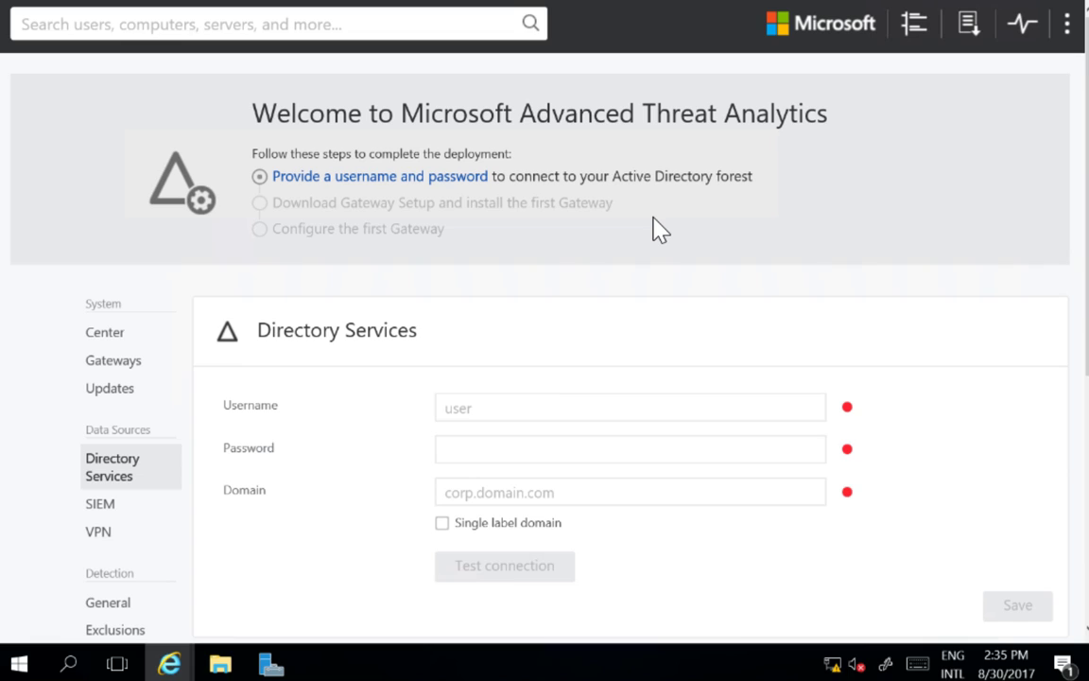
click(551, 396)
text(ata)
key(Tab)
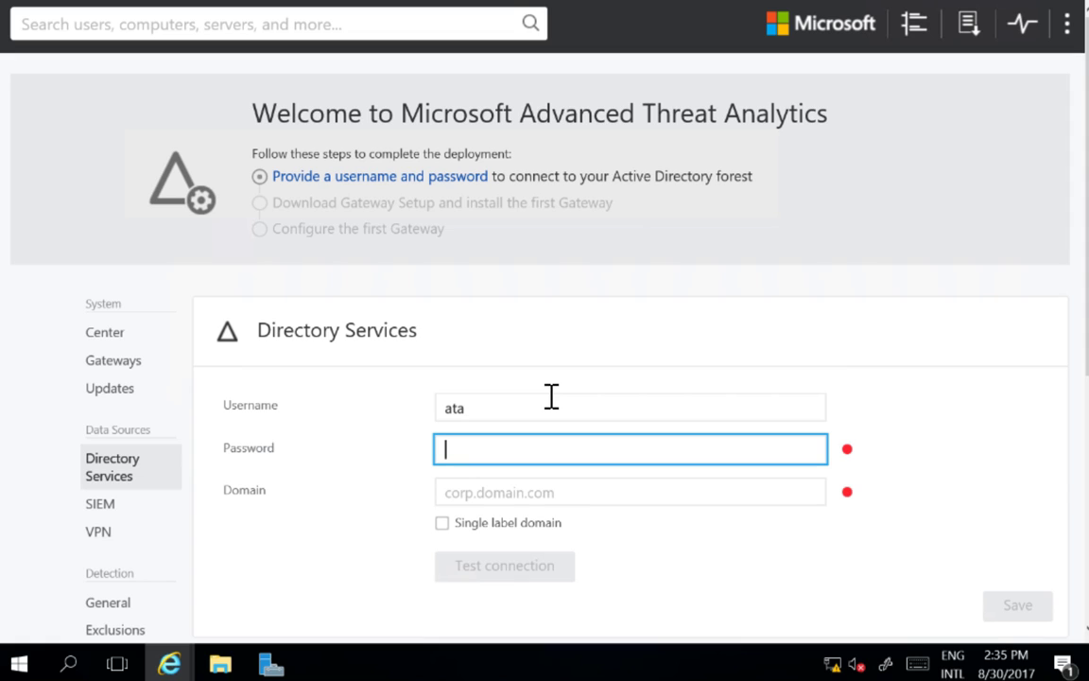
text(*********)
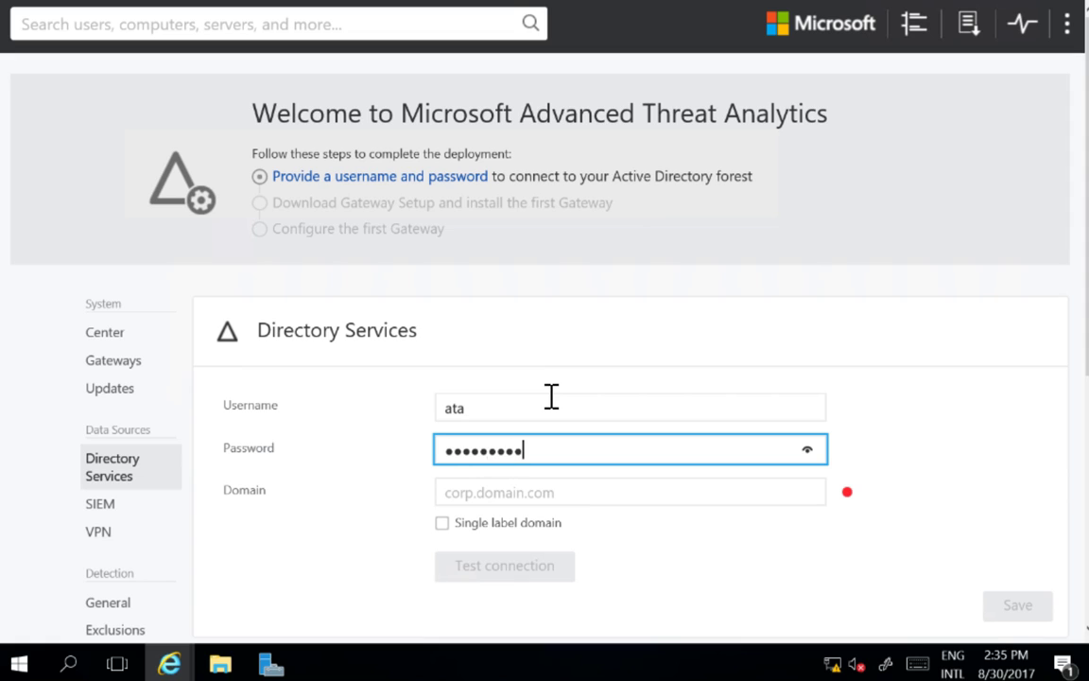
text(***)
key(Tab)
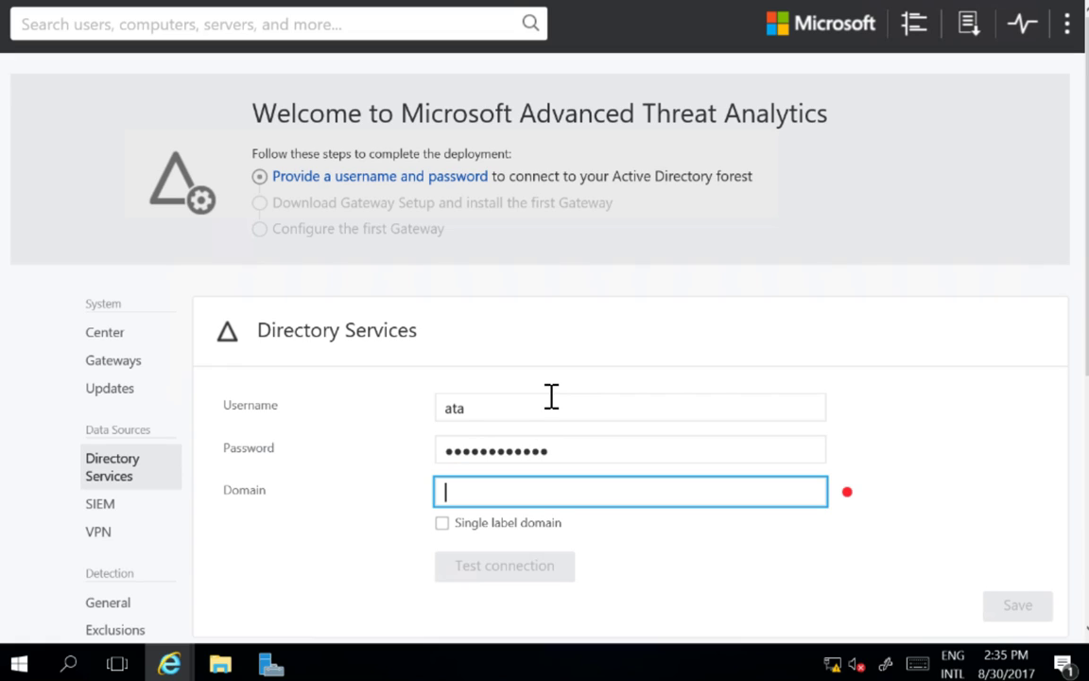
text(demolab)
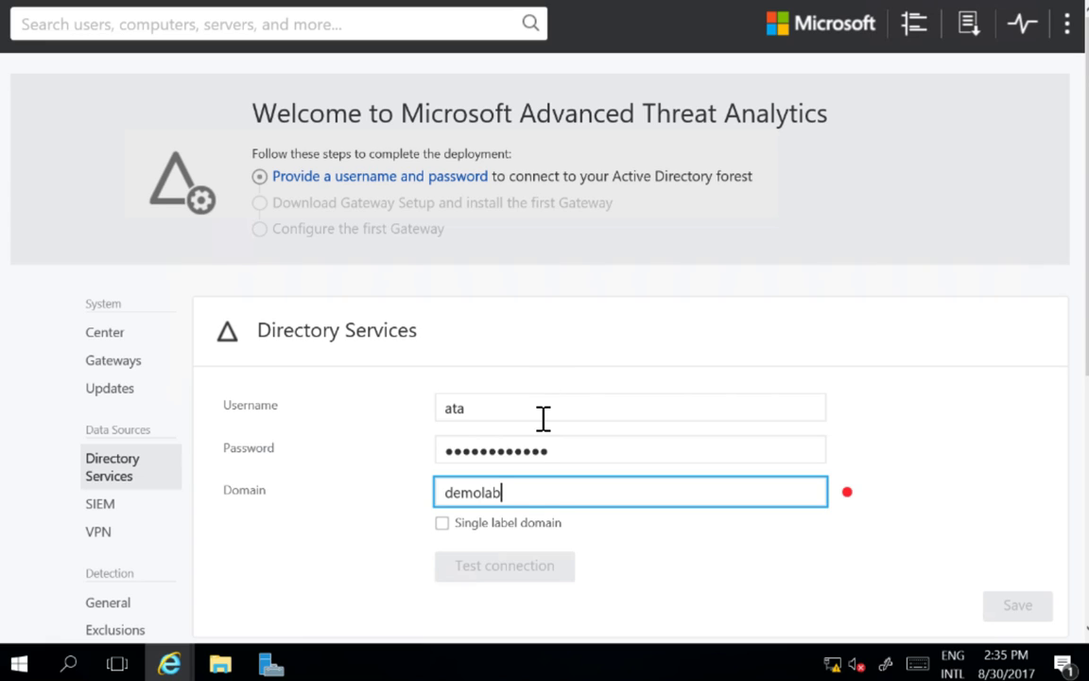
text(.local)
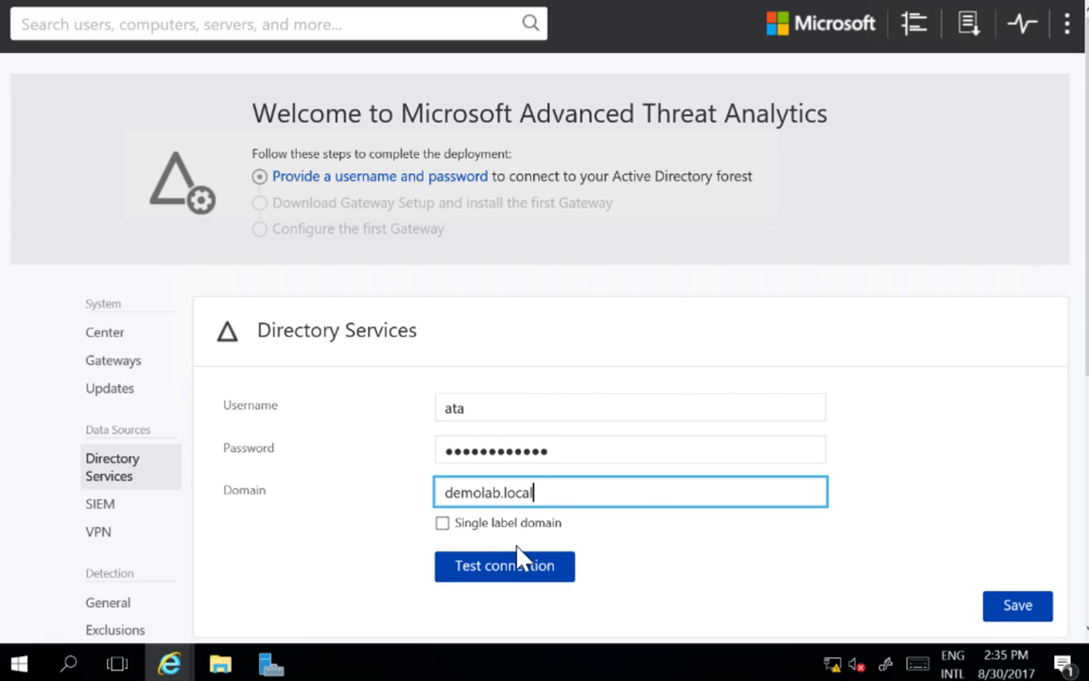
click(526, 568)
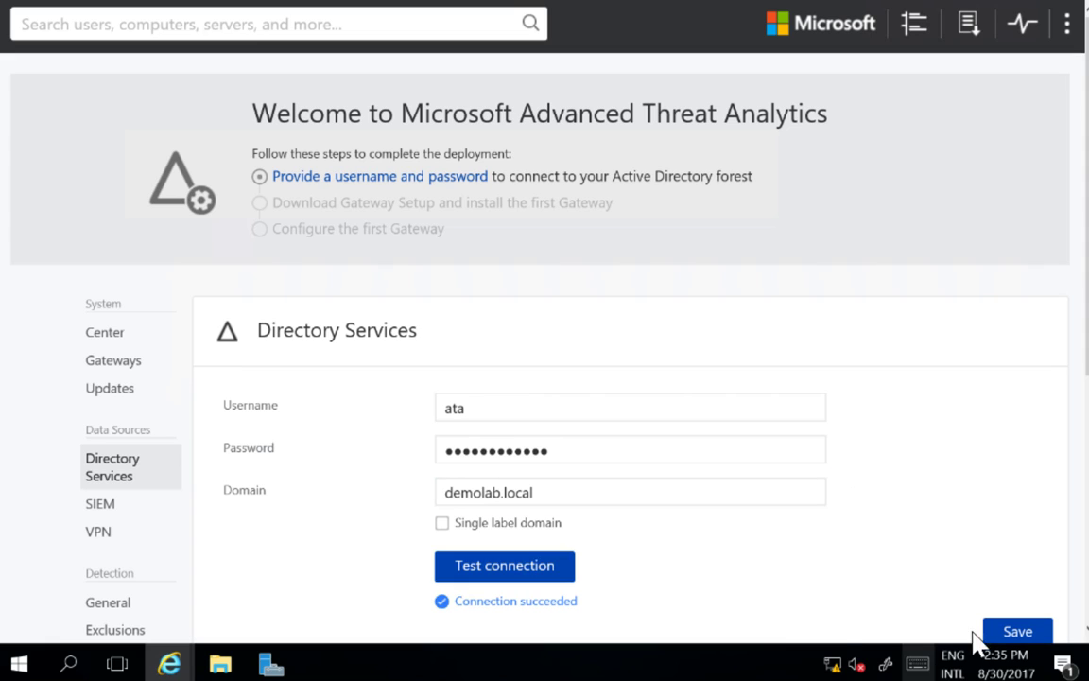
click(1006, 641)
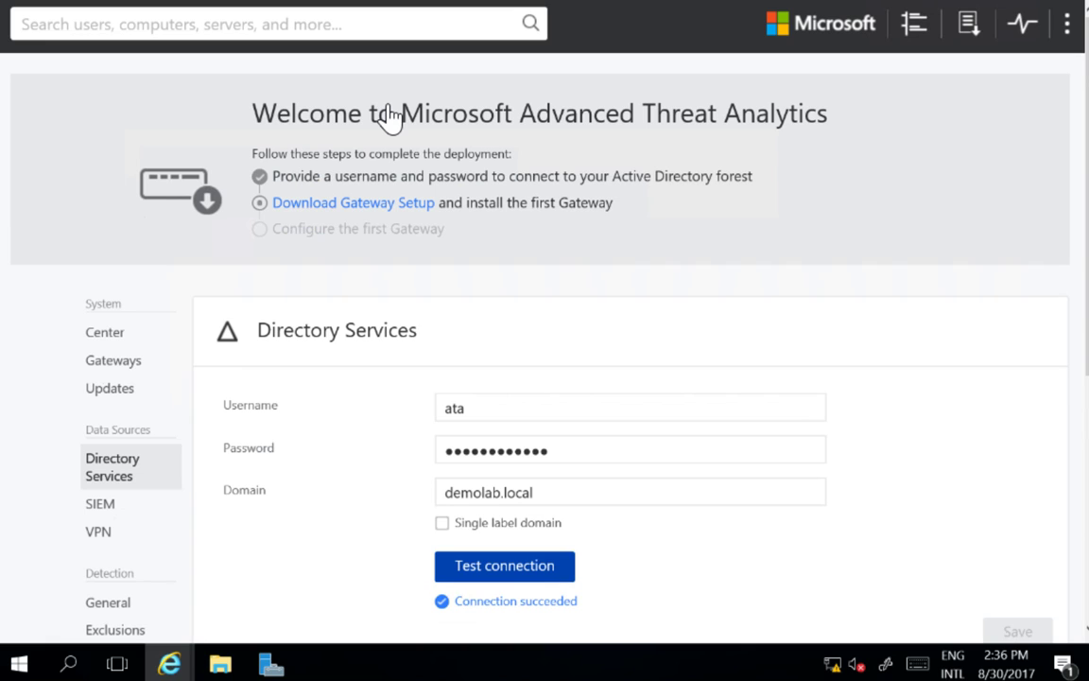
- Download the Gateway Setup package and save it to the network share \\dc\share
click(404, 203)
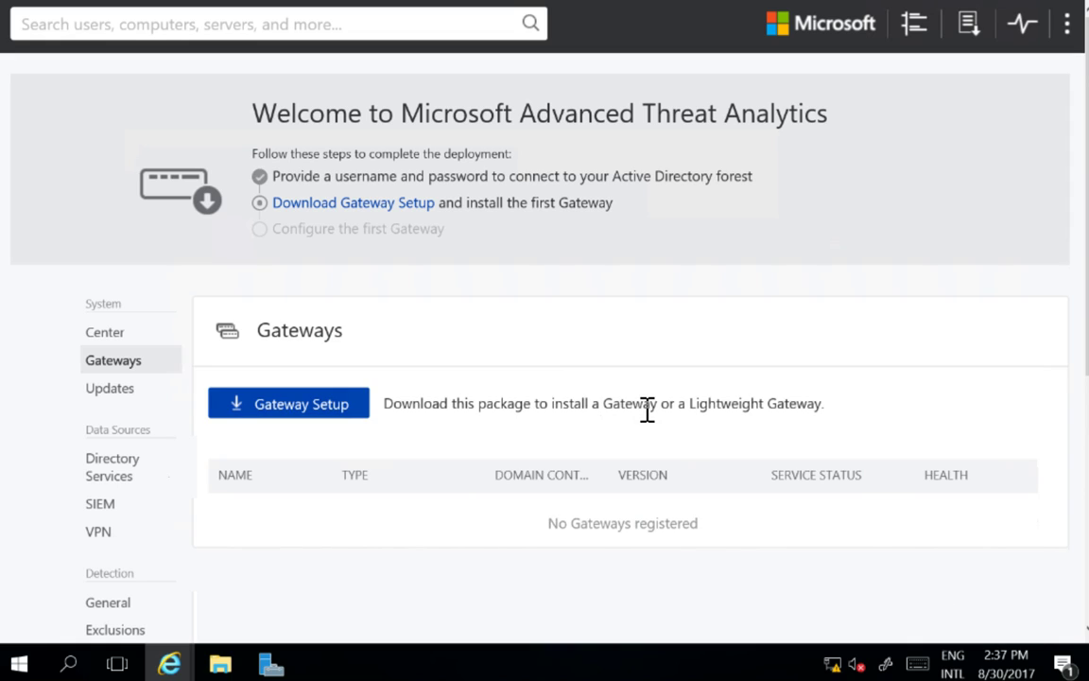
click(338, 405)
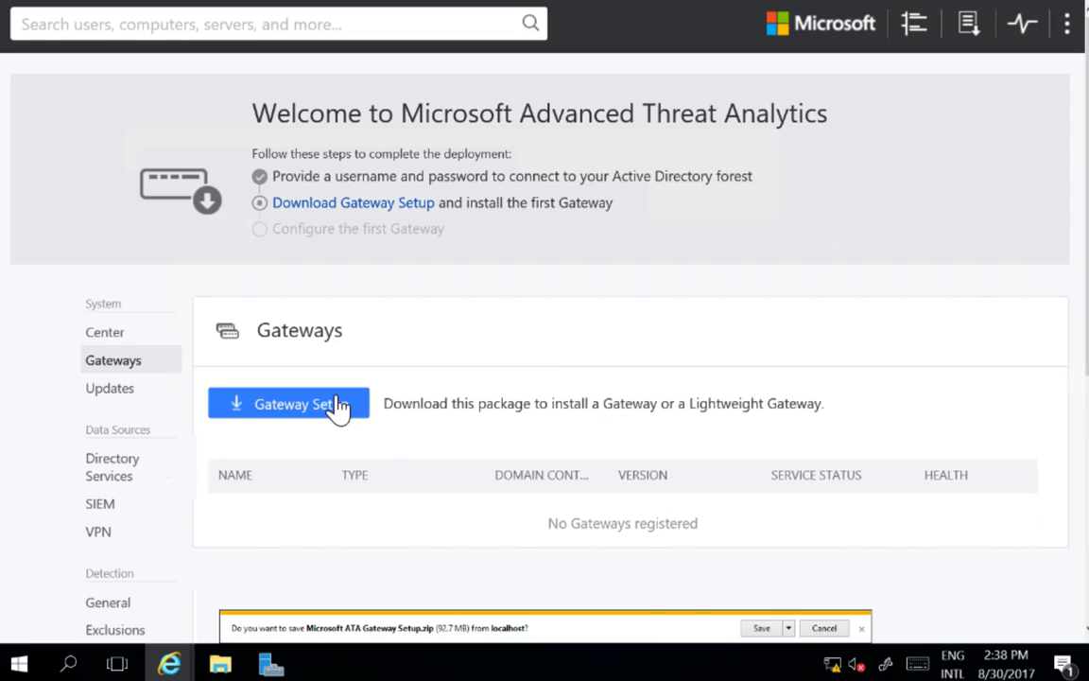
click(789, 628)
click(835, 613)
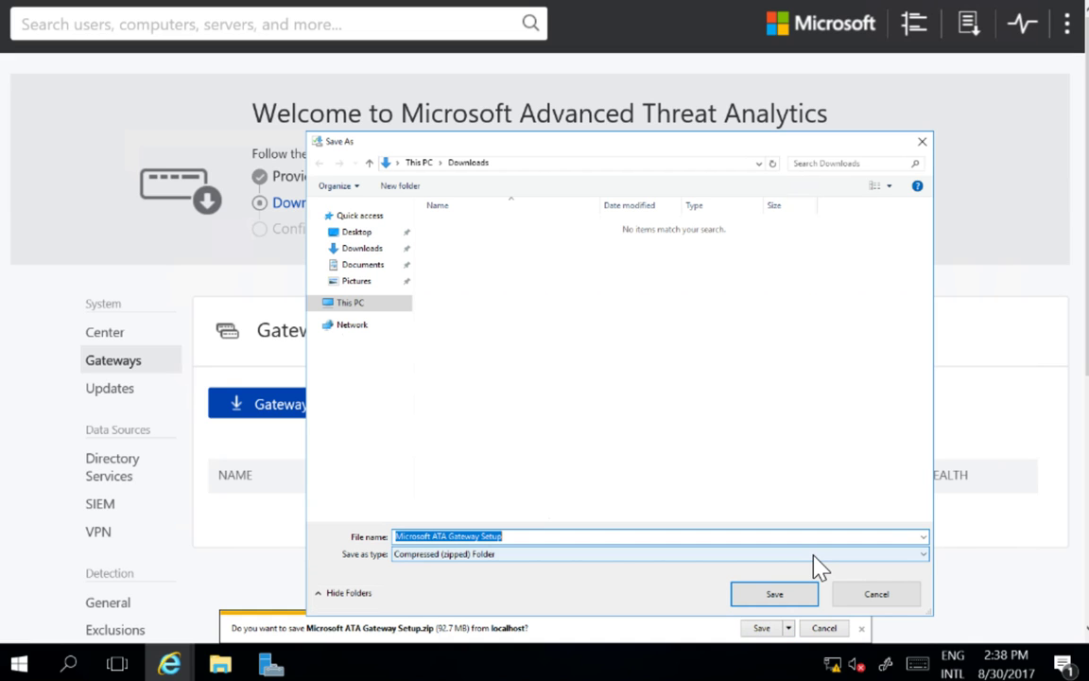
key(BackSpace)
text(\\)
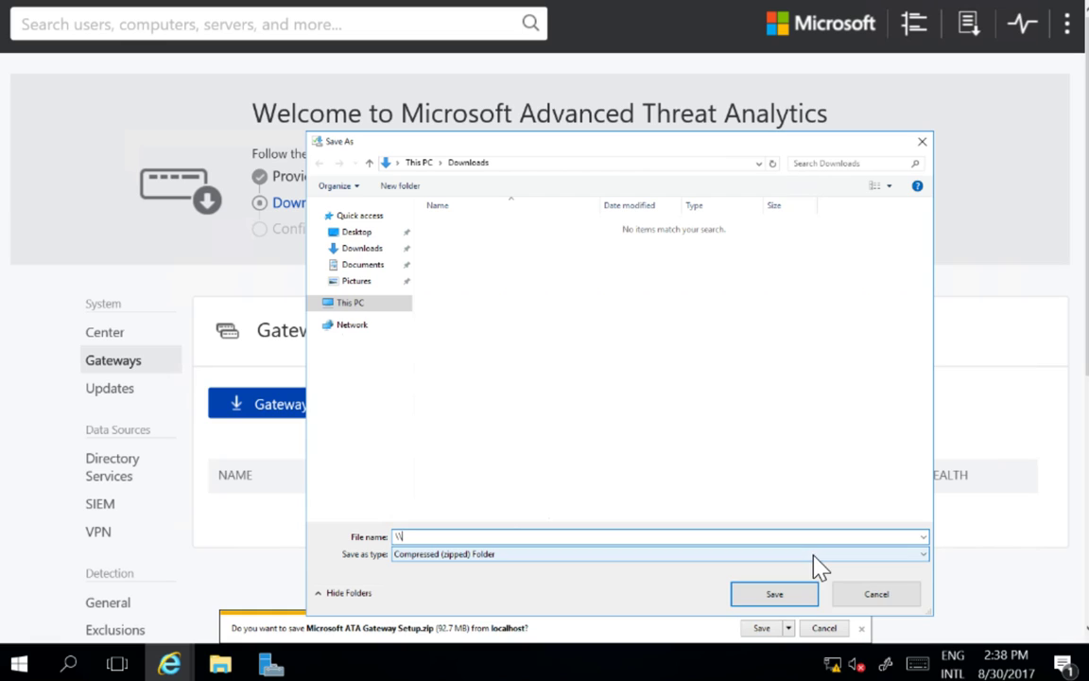
text(dc\share)
key(Return)
key(Return)
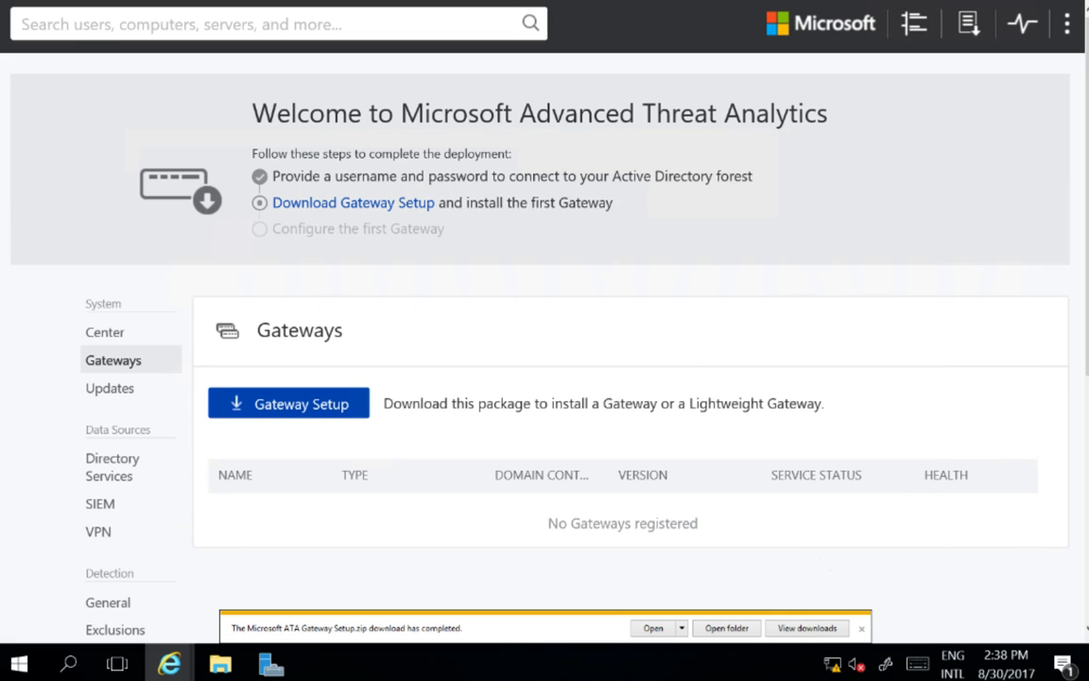
- On the domain controller, extract the Microsoft ATA Gateway Setup archive from C:\Share to C:\Share\Microsoft ATA Gateway Setup
mouse_move(271, 665)
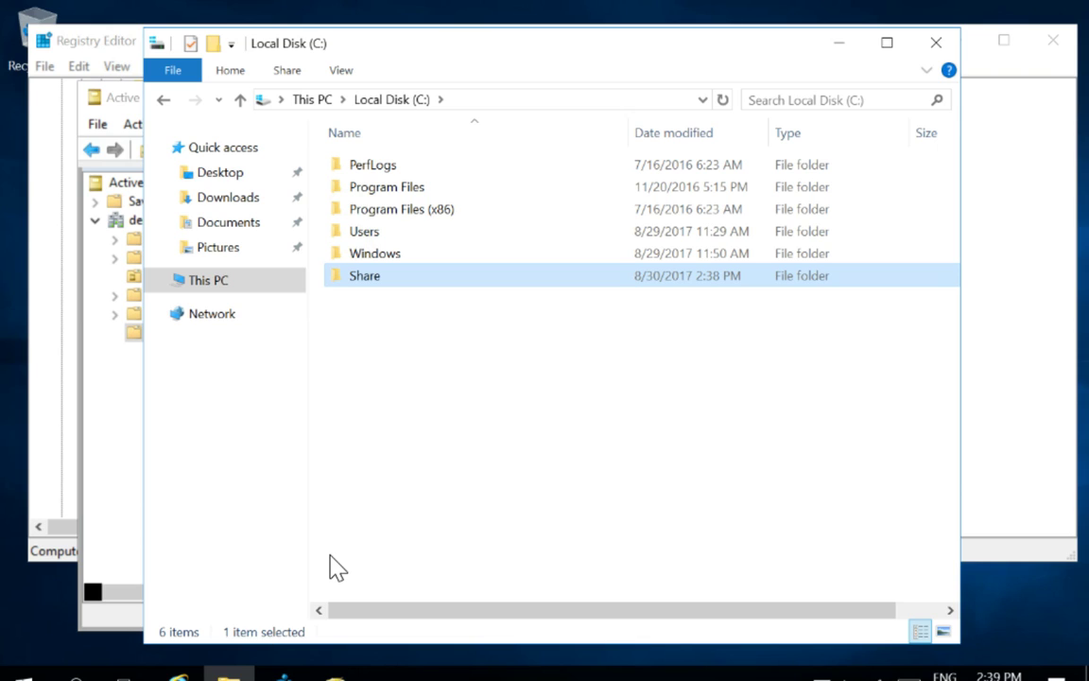
double_click(384, 276)
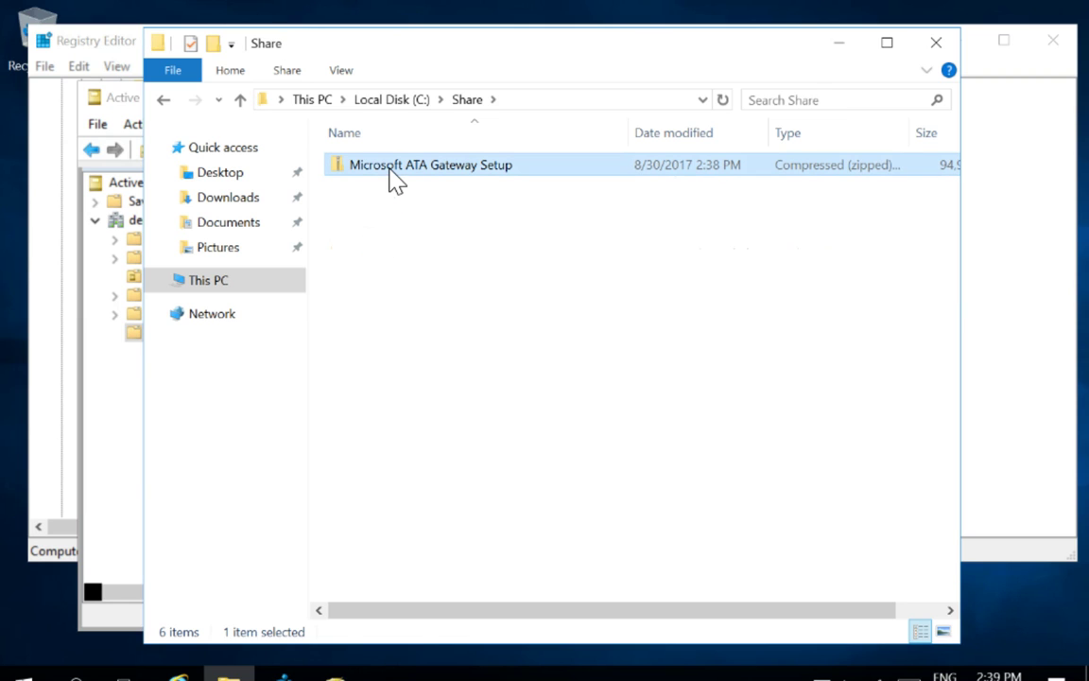
right_click(395, 180)
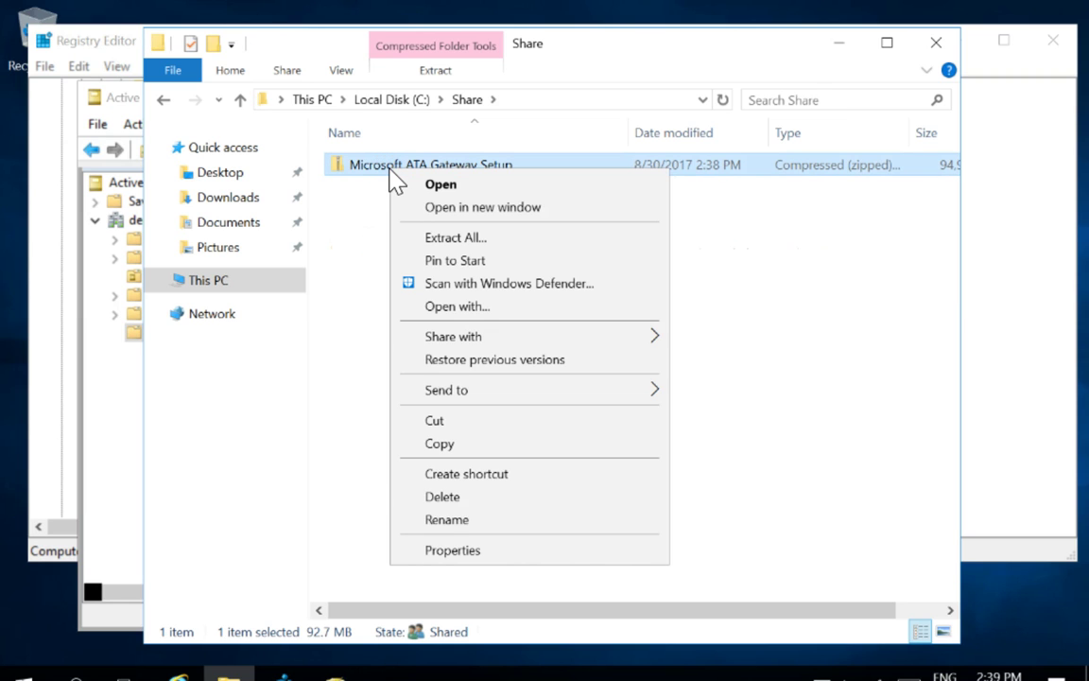
click(463, 239)
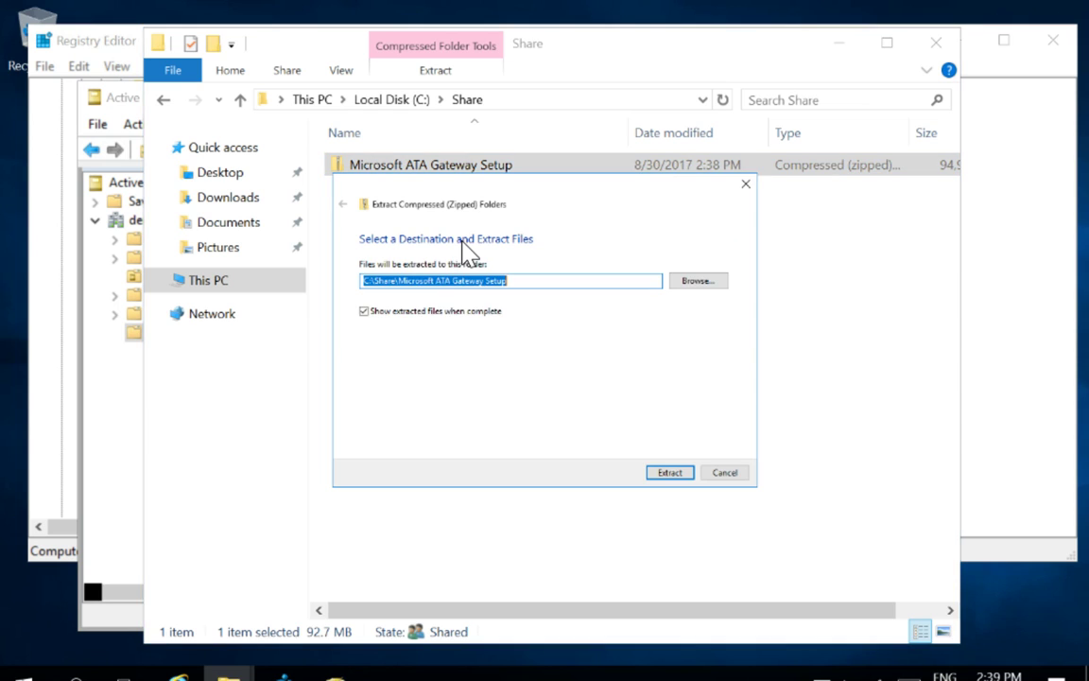
click(670, 473)
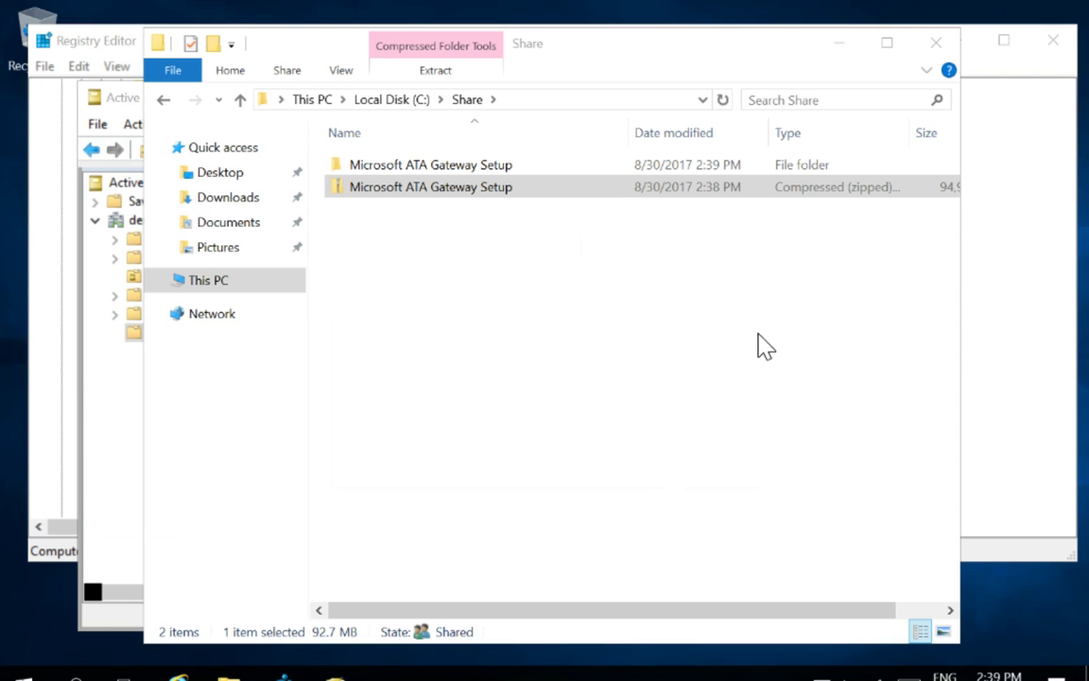
- Run Microsoft ATA Gateway Setup from the extracted folder and install the Lightweight Gateway in English with the default installation path
click(394, 164)
double_click(394, 163)
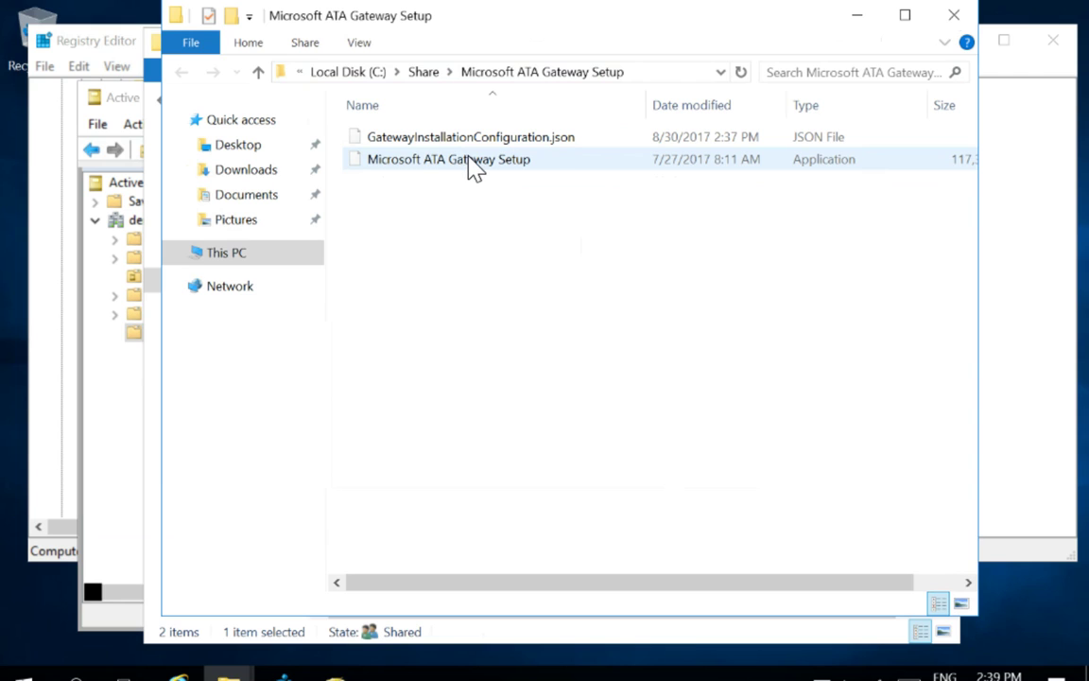
double_click(473, 162)
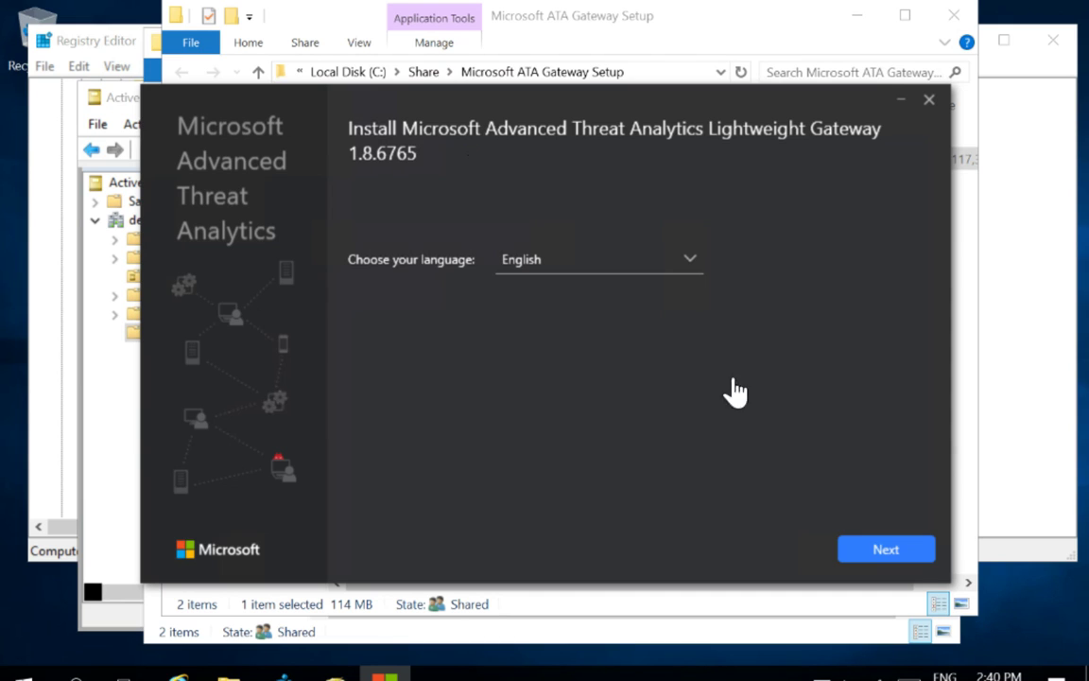
click(887, 550)
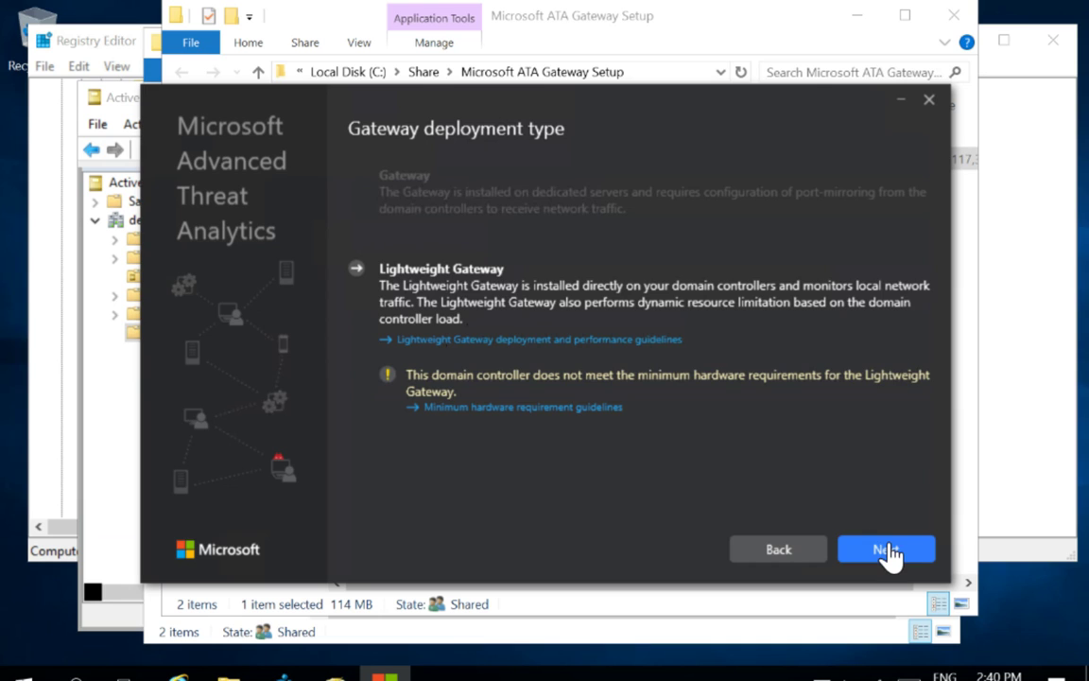
click(888, 551)
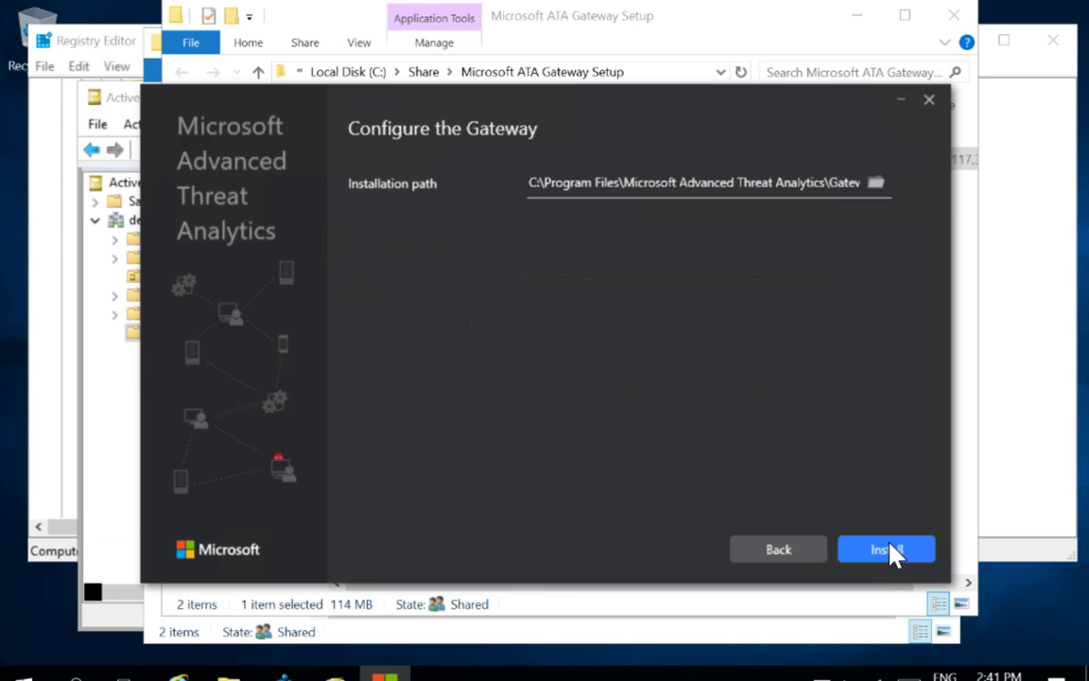
click(888, 551)
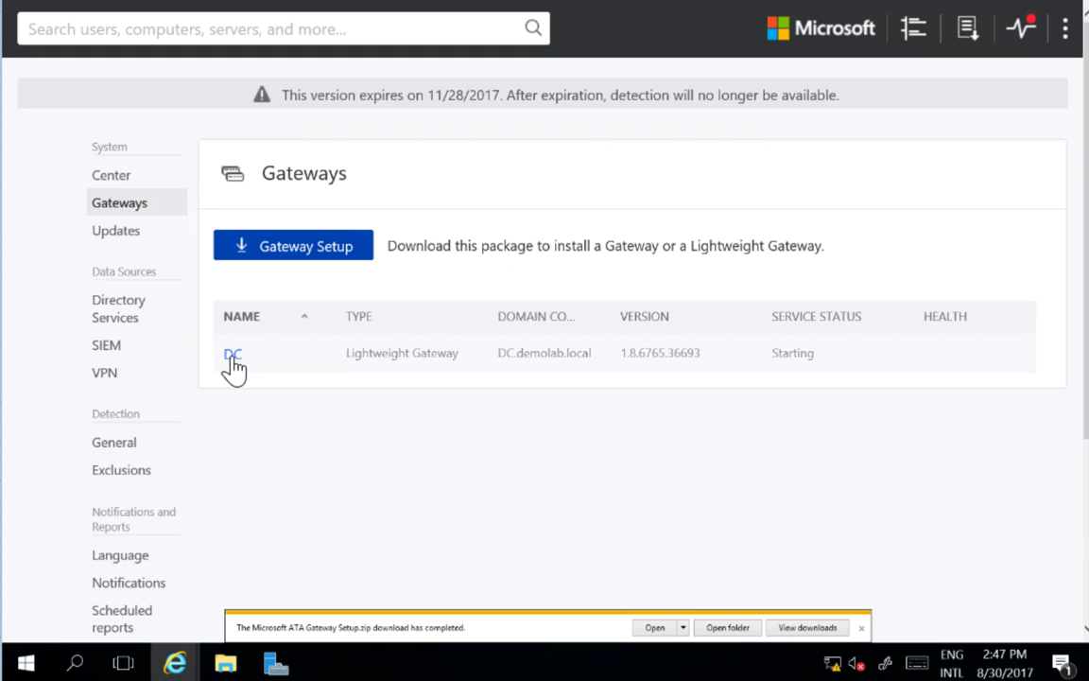
- In the ATA Center's Gateways configuration, turn on Domain synchronizer candidate for the DC gateway and save it
click(229, 354)
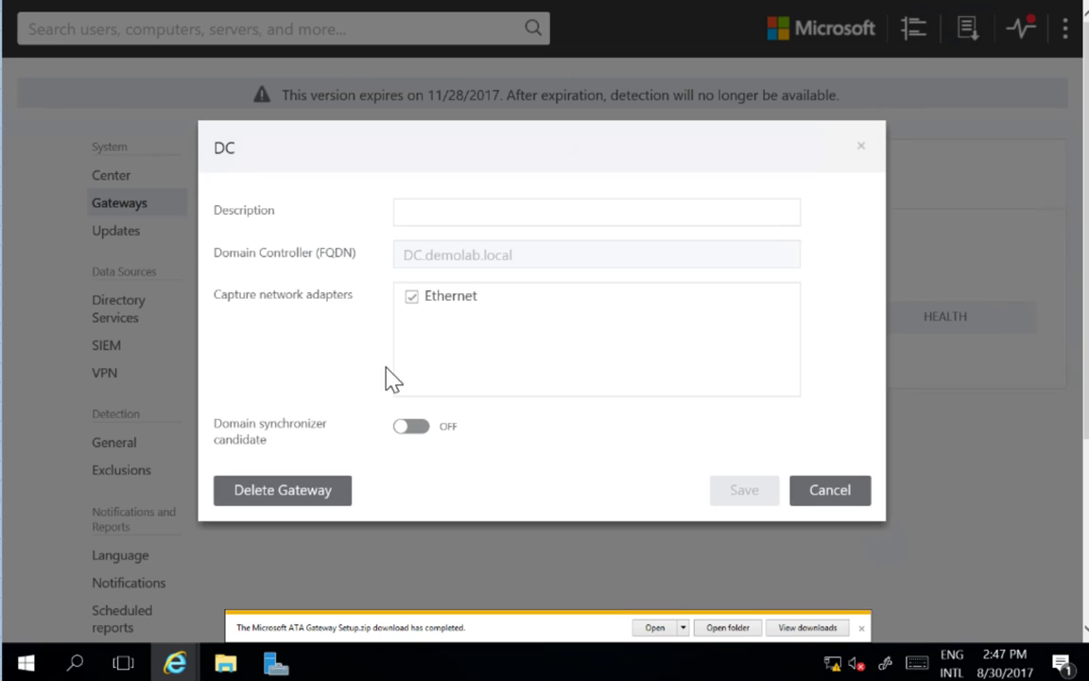
click(411, 428)
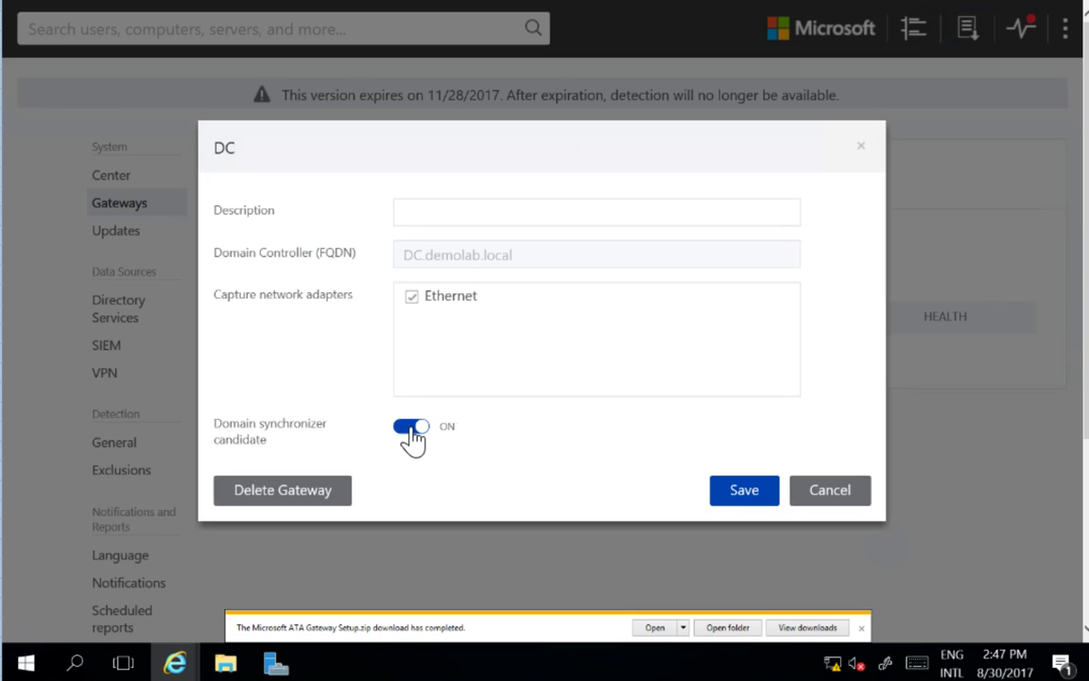
click(738, 502)
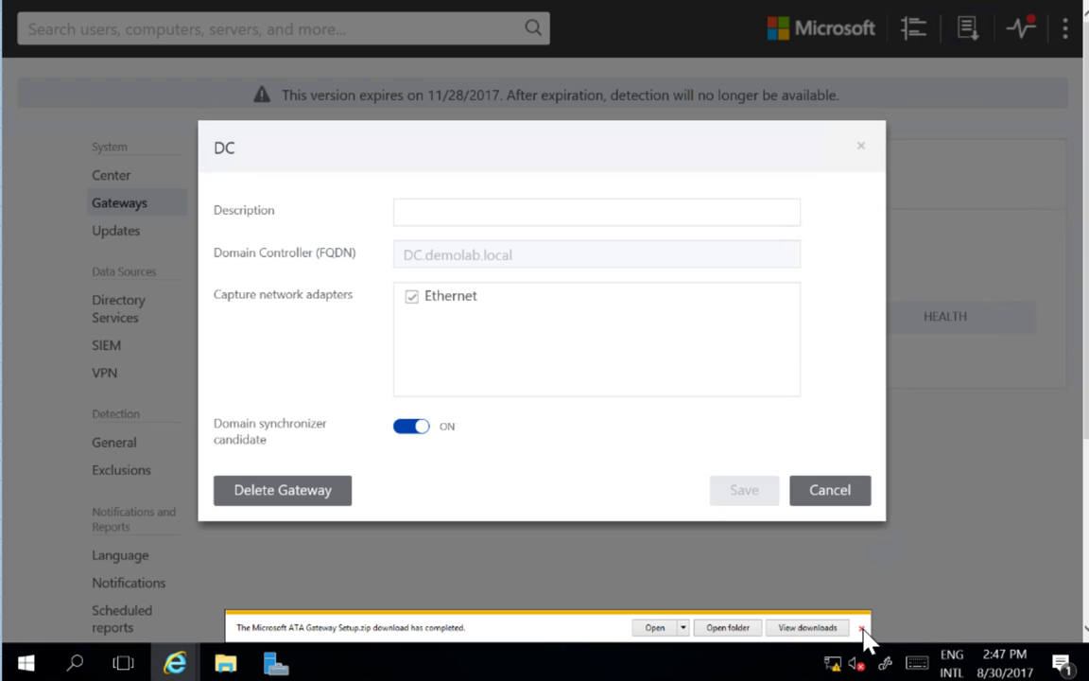